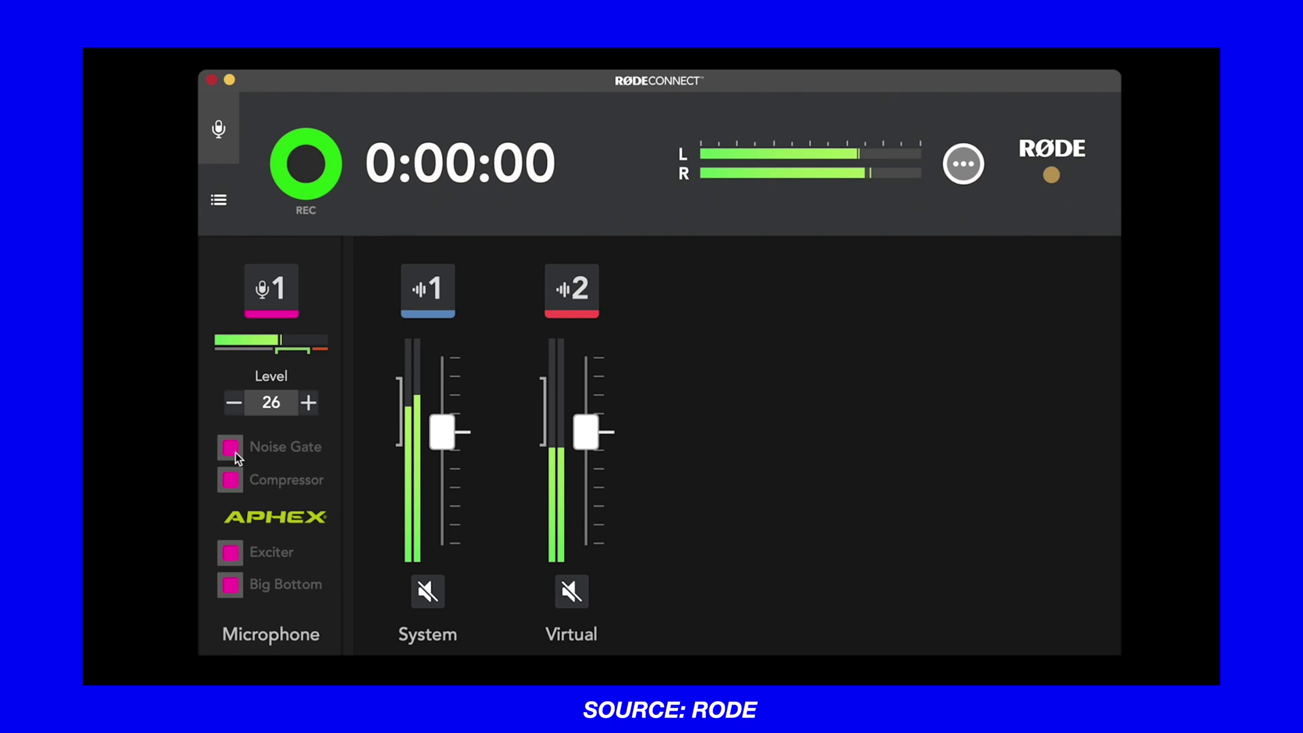
Step: Open the episode 9 recording's share settings and set its export platform to Spotify
left_click(237, 551)
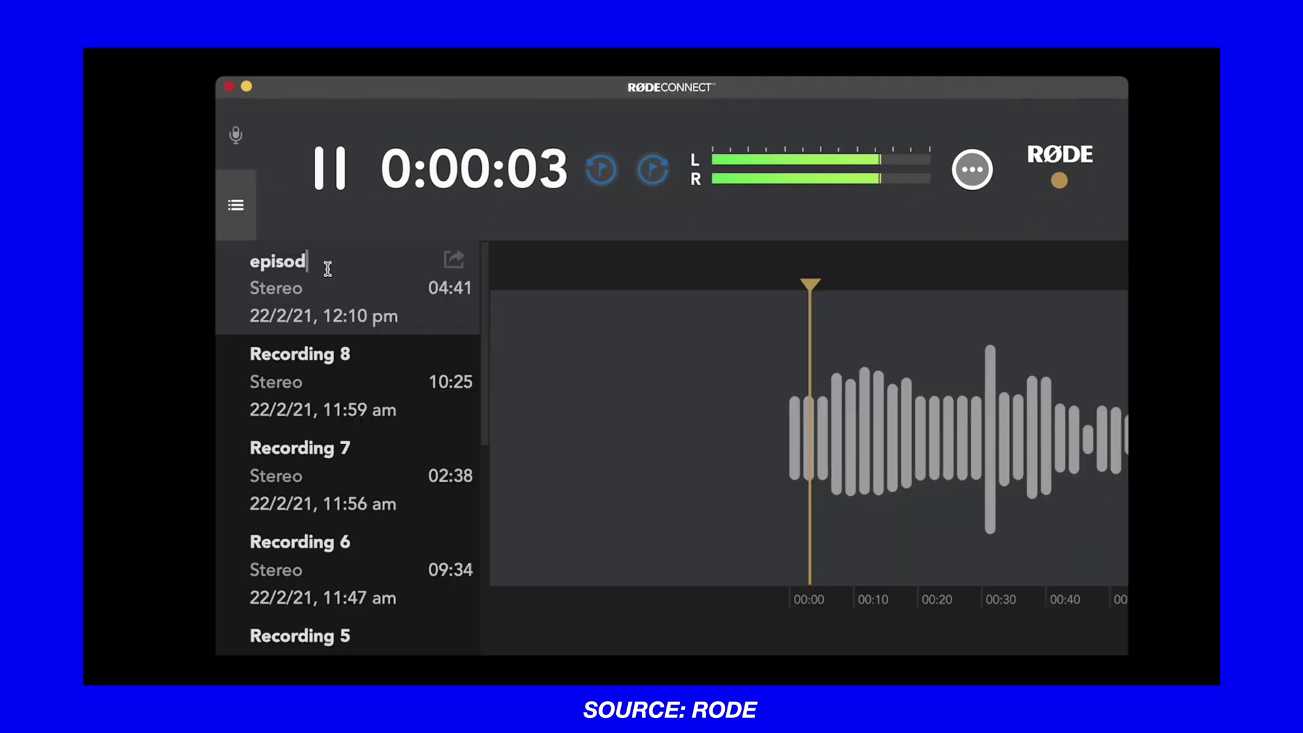
left_click(447, 262)
left_click(577, 318)
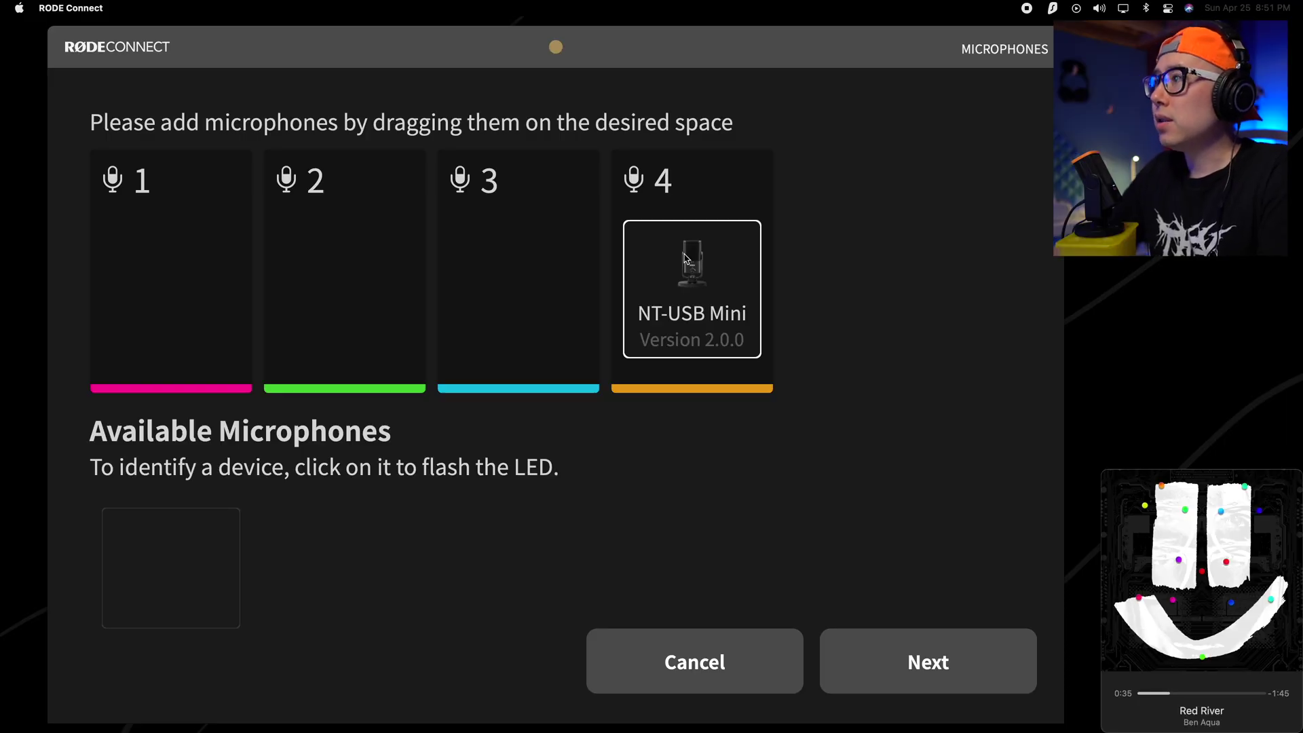
Step: Move the NT-USB Mini out of slot 4 and back in, then continue to virtual channels
left_click_drag(702, 269, 155, 573)
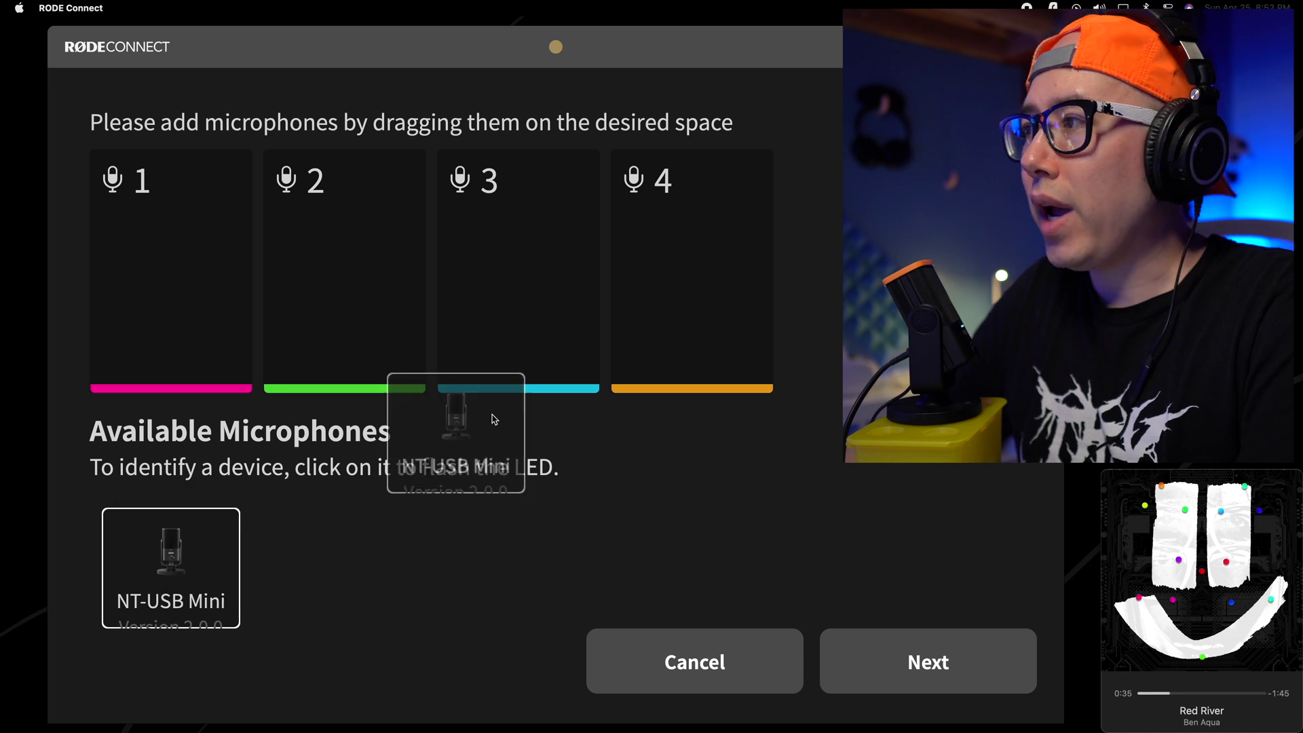
left_click_drag(494, 419, 731, 284)
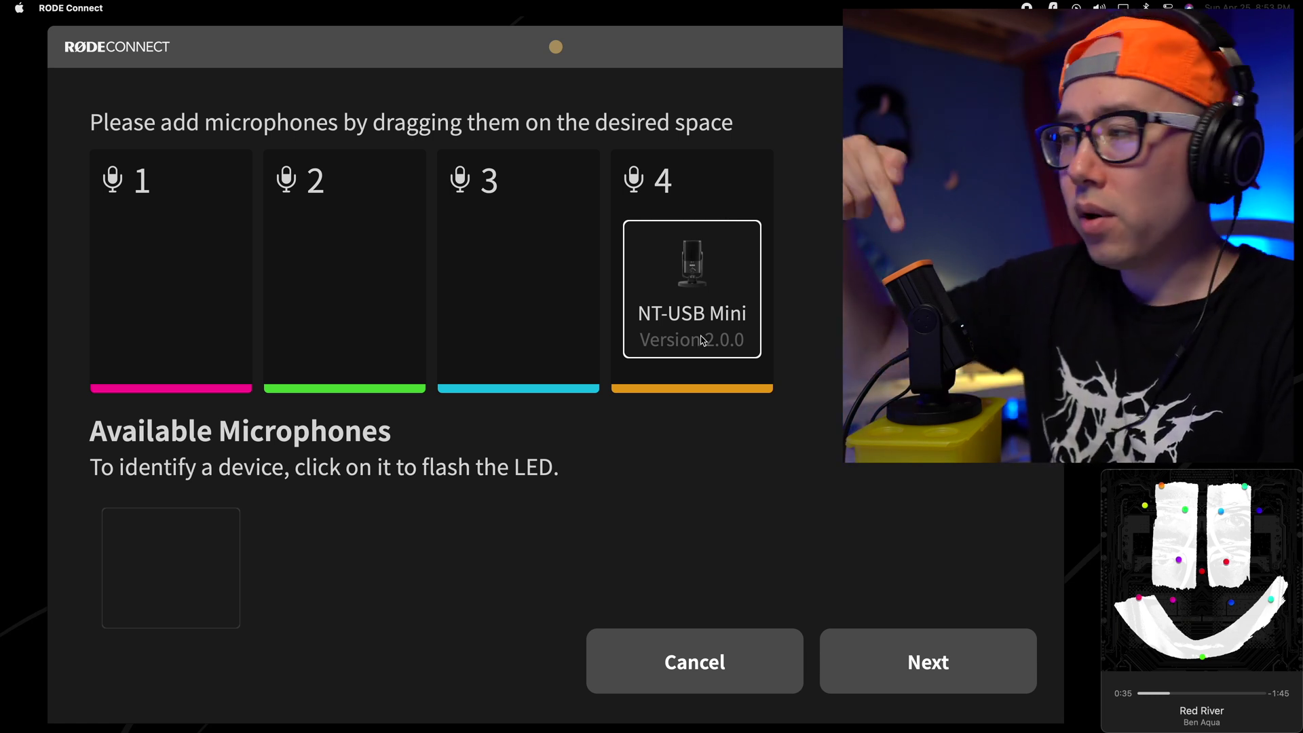
left_click(925, 651)
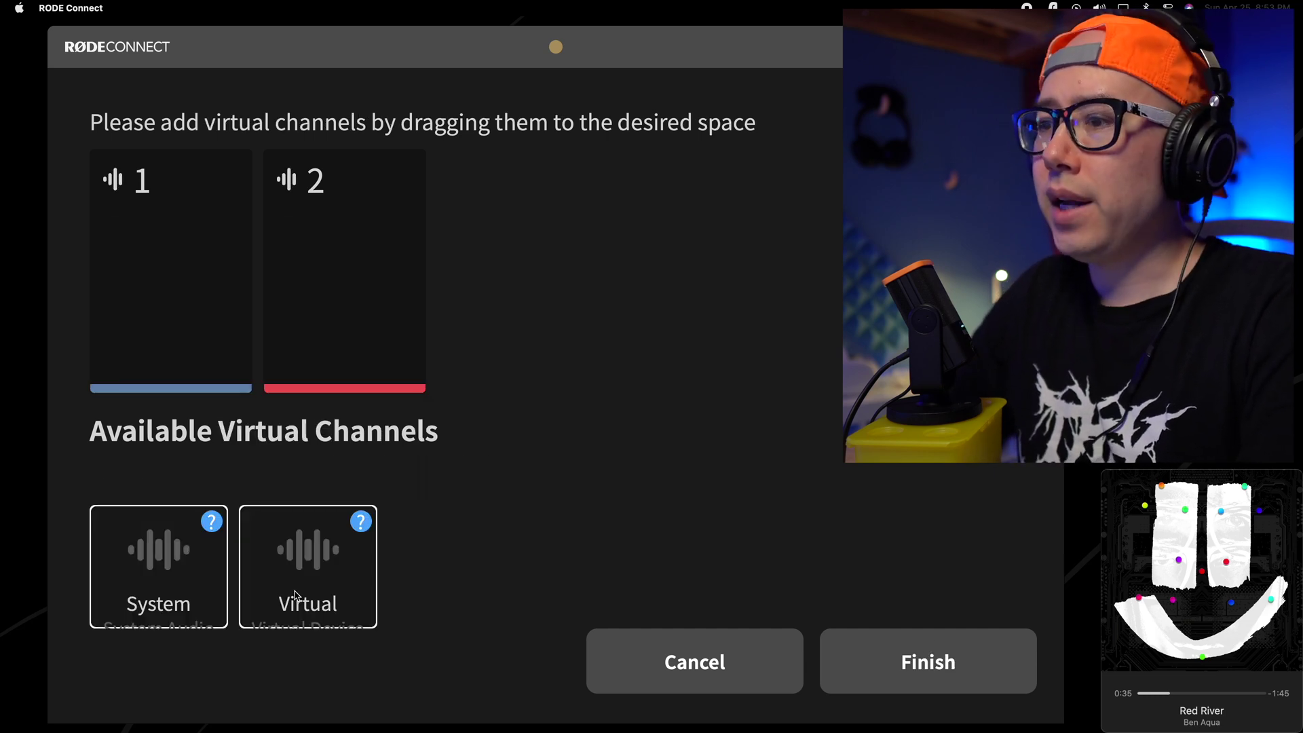
Step: Place System audio in virtual channel 1 and the Virtual device in channel 2
left_click_drag(196, 375, 145, 267)
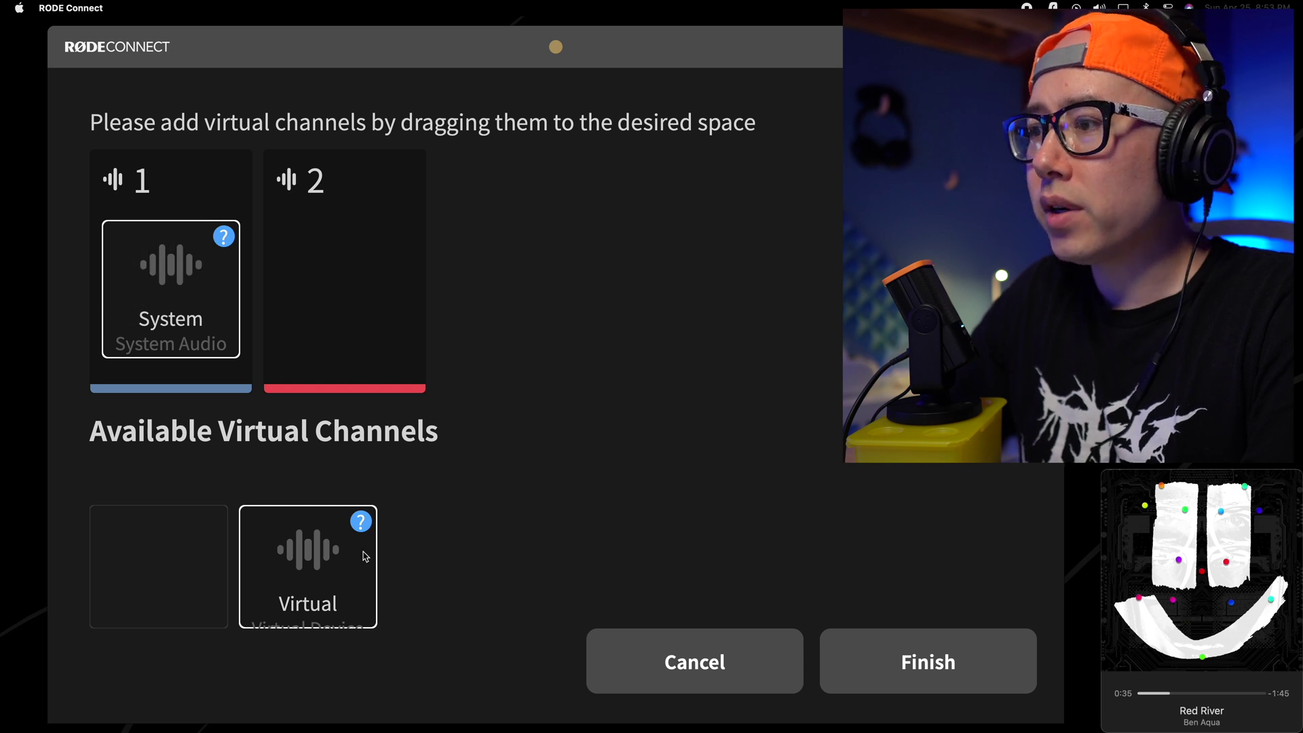
left_click_drag(362, 260, 360, 264)
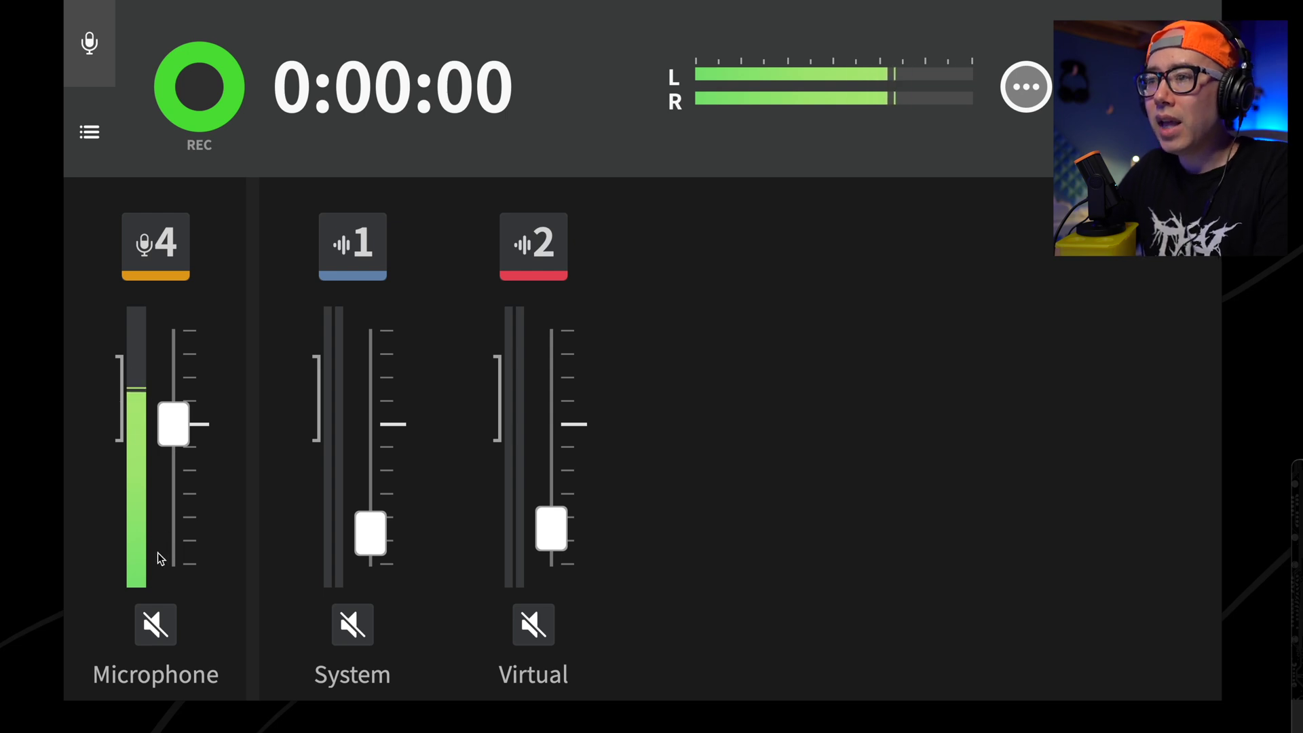
Step: Nudge the Microphone fader and expand the mic 4 channel's processing panel
mouse_move(169, 421)
left_mouse_down()
mouse_move(169, 513)
mouse_move(170, 383)
mouse_move(170, 428)
left_mouse_up()
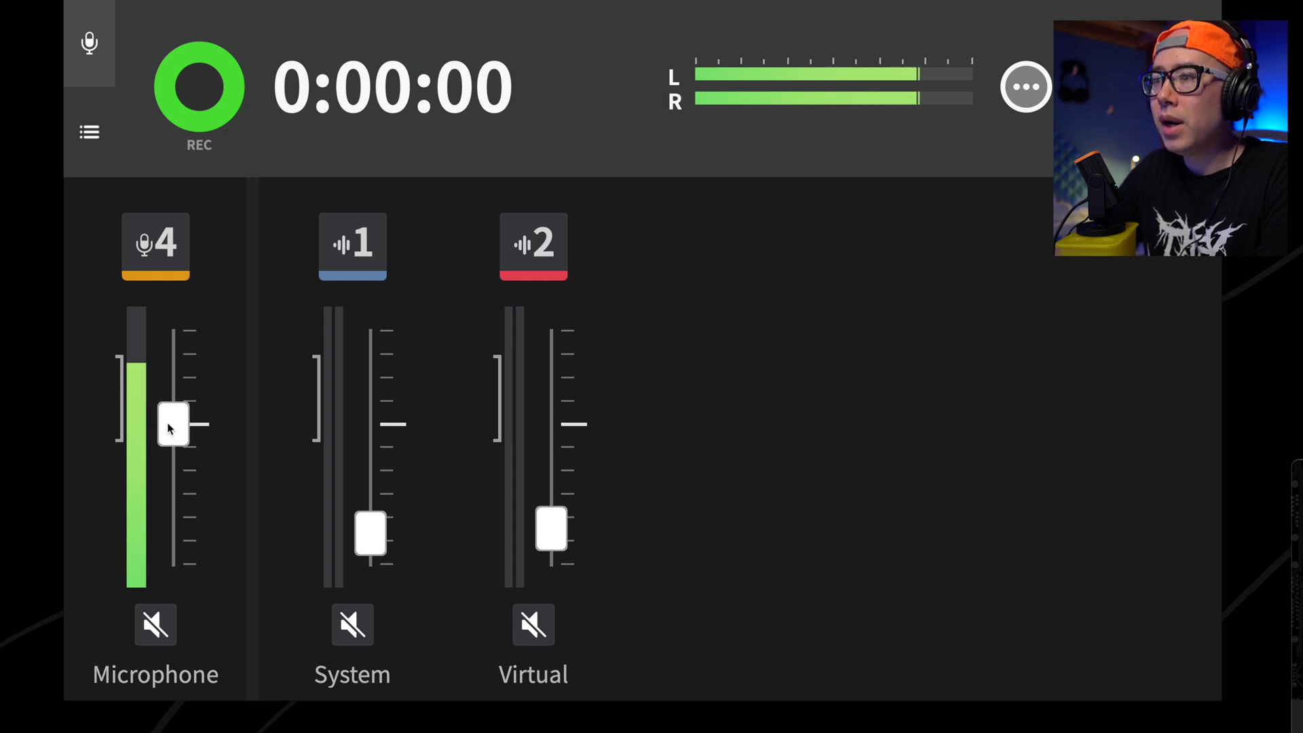
left_click(163, 251)
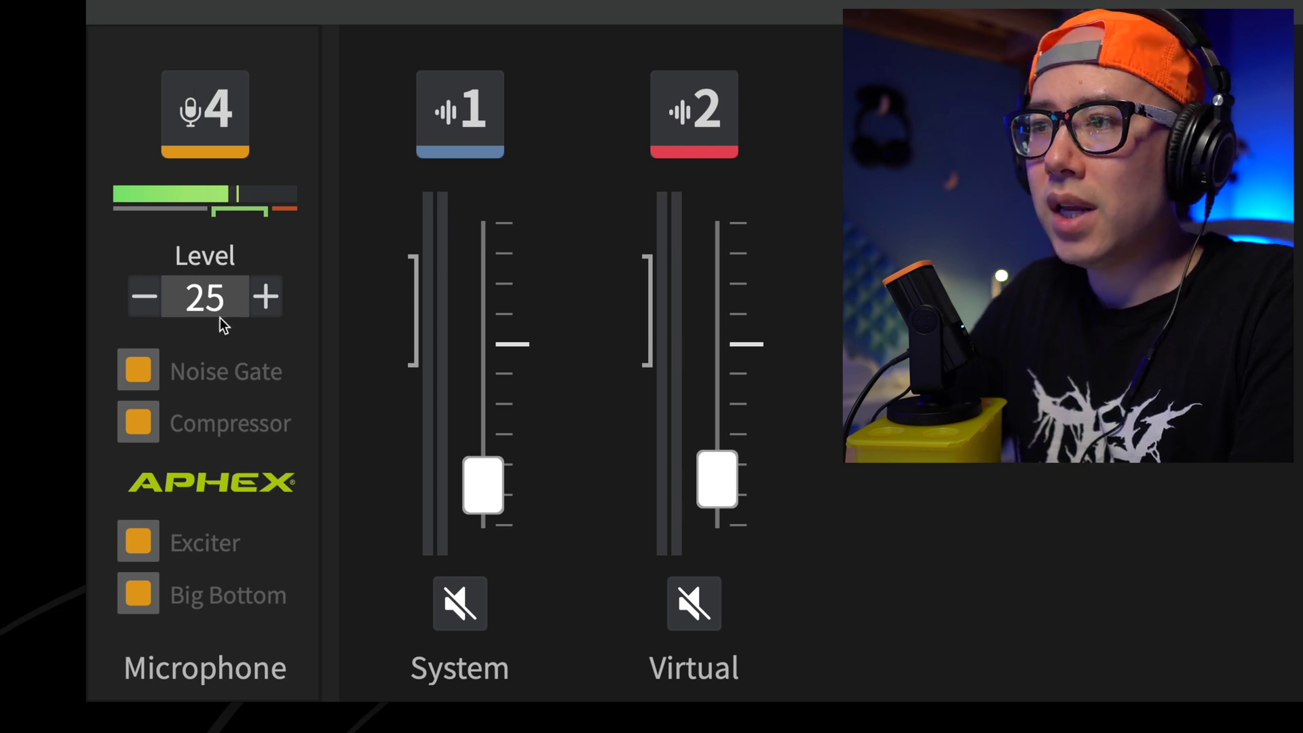
Step: Step the microphone input level down and back up to settle at 25
left_click(145, 299)
left_click(145, 298)
left_click(145, 299)
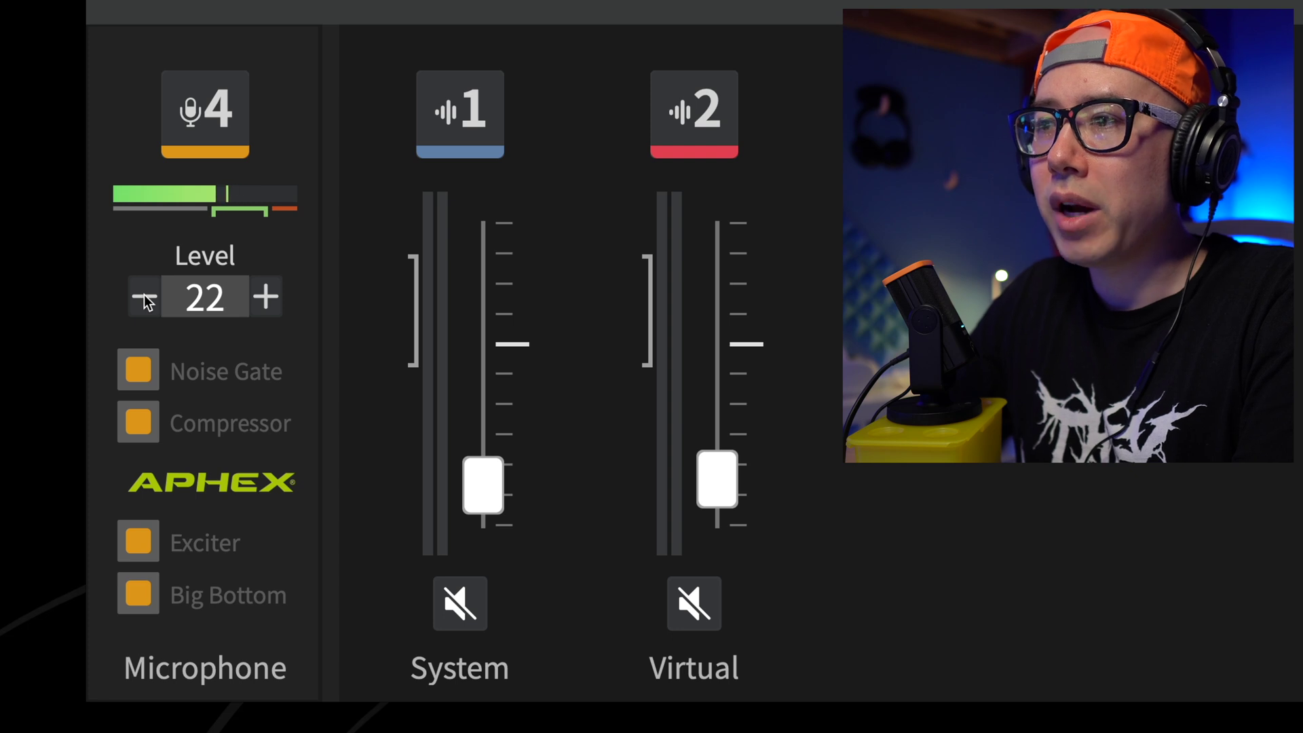
left_click(274, 299)
left_click(271, 300)
left_click(272, 301)
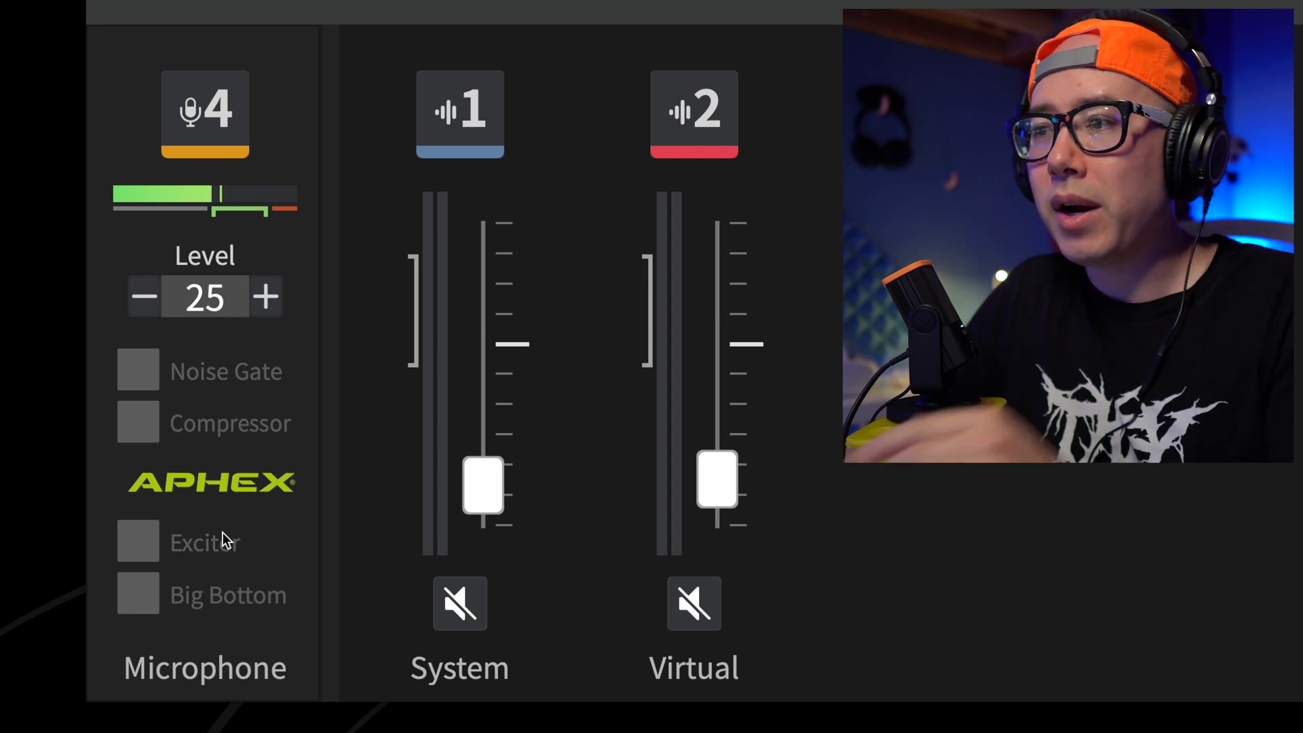
Step: Turn on Big Bottom, Exciter, Compressor and Noise Gate for the microphone
left_click(135, 597)
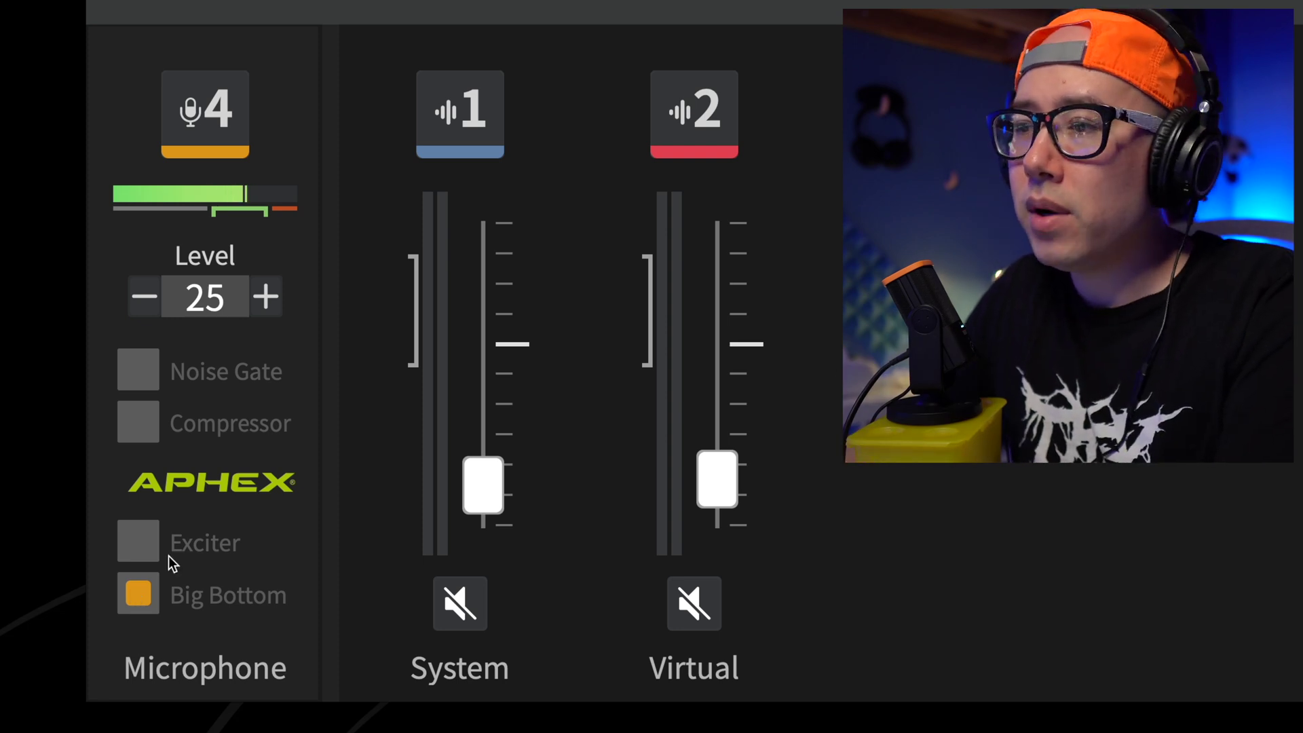
left_click(139, 544)
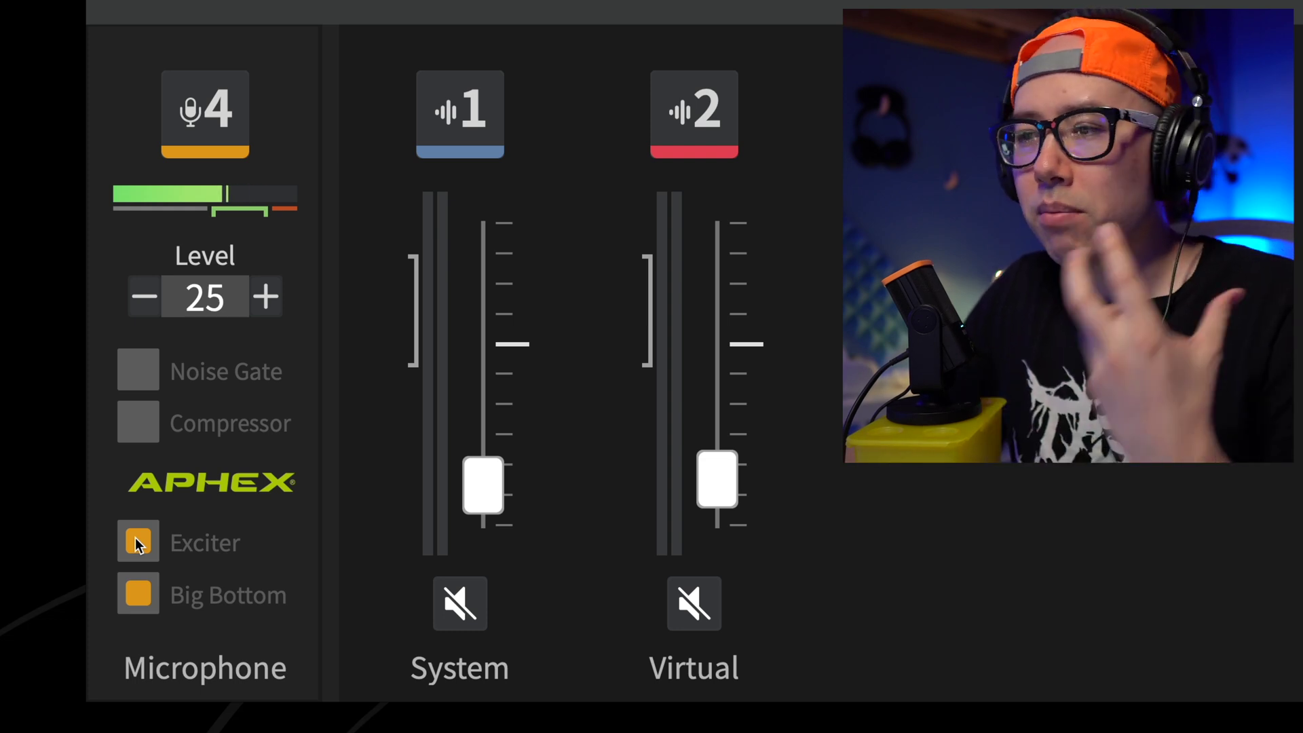
left_click(142, 429)
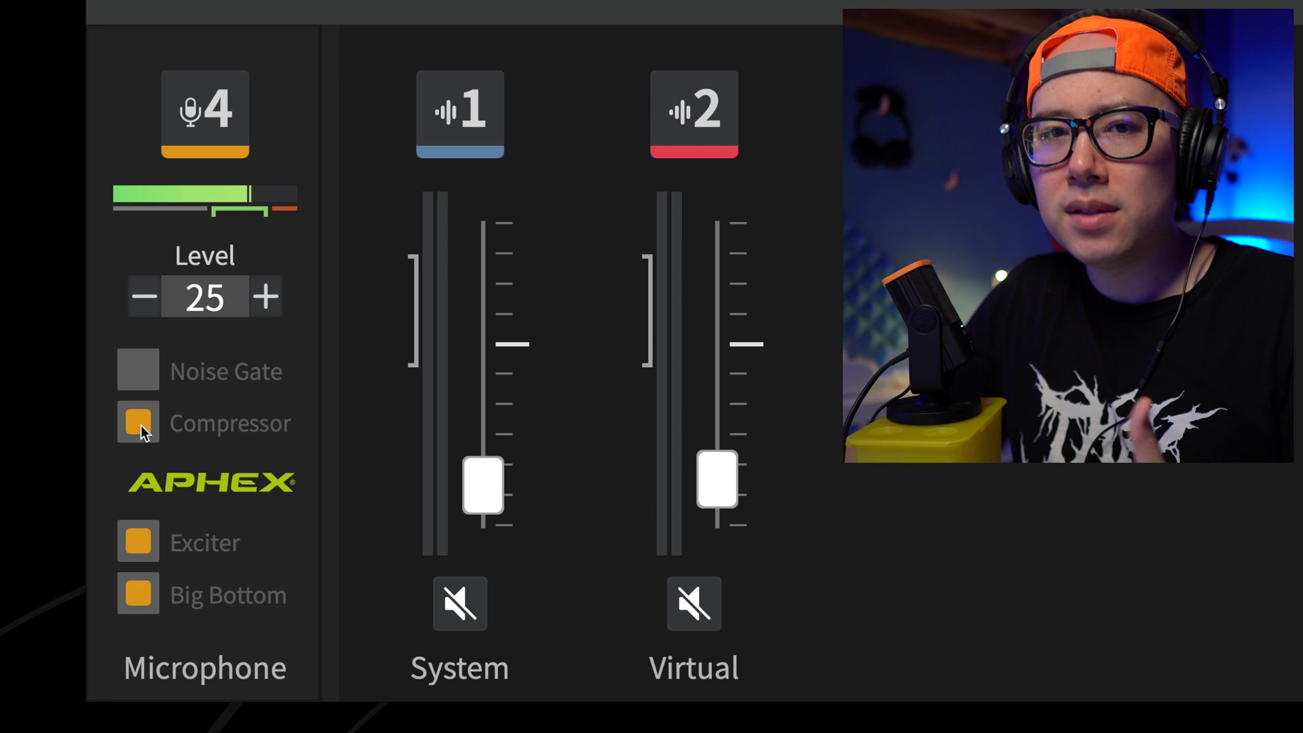
left_click(143, 374)
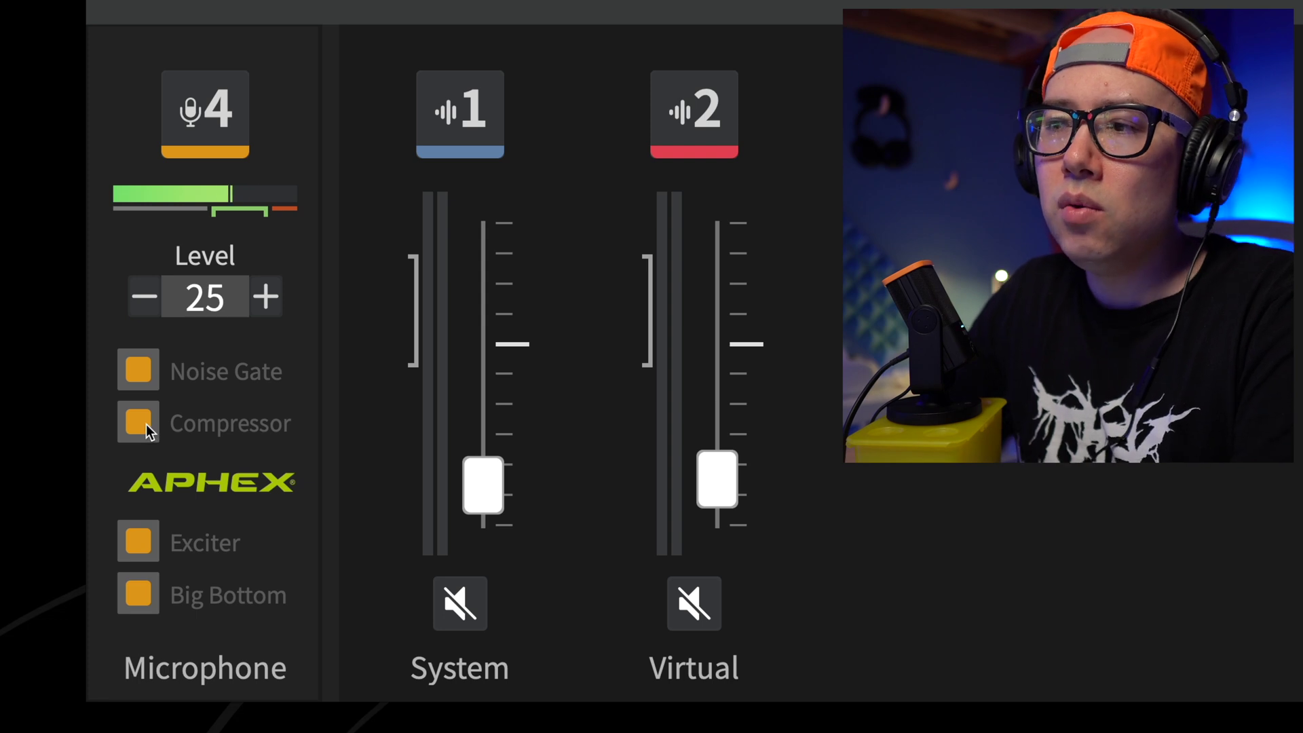
Step: Toggle the Compressor off and back on to compare, then close the processing panel
left_click(140, 423)
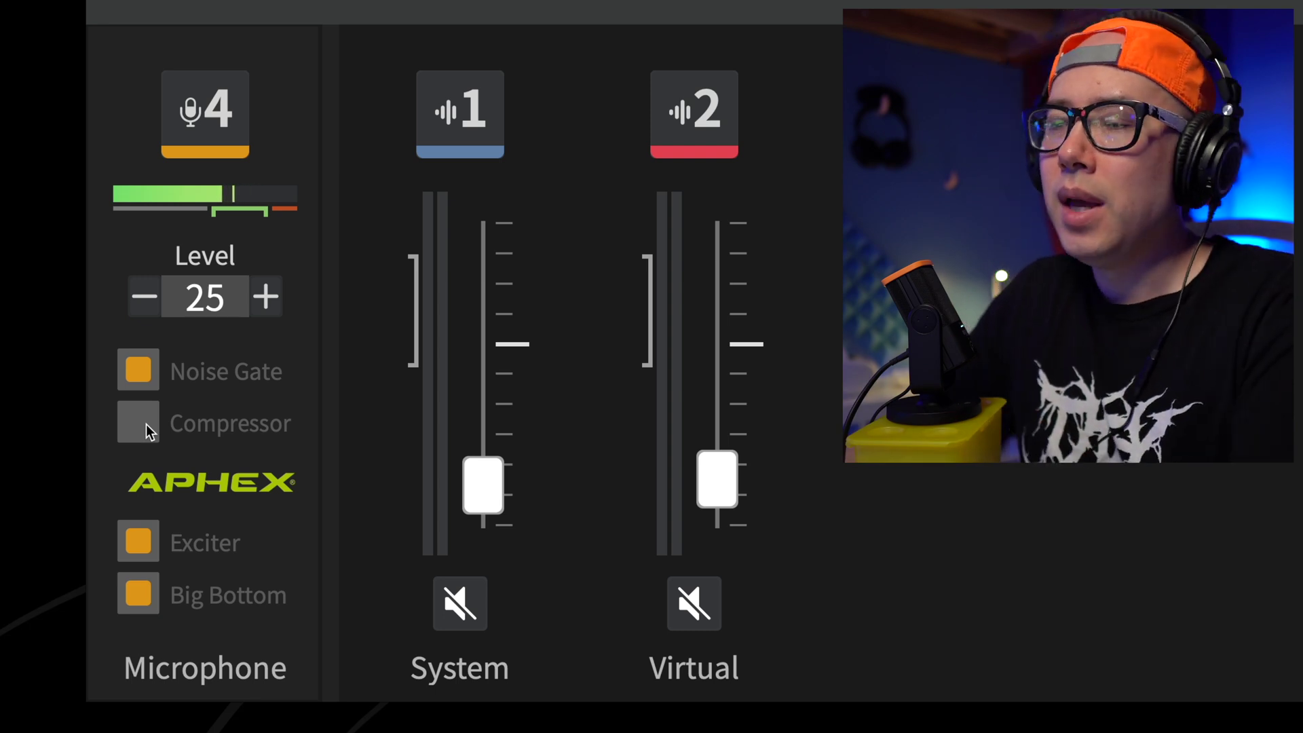
left_click(150, 431)
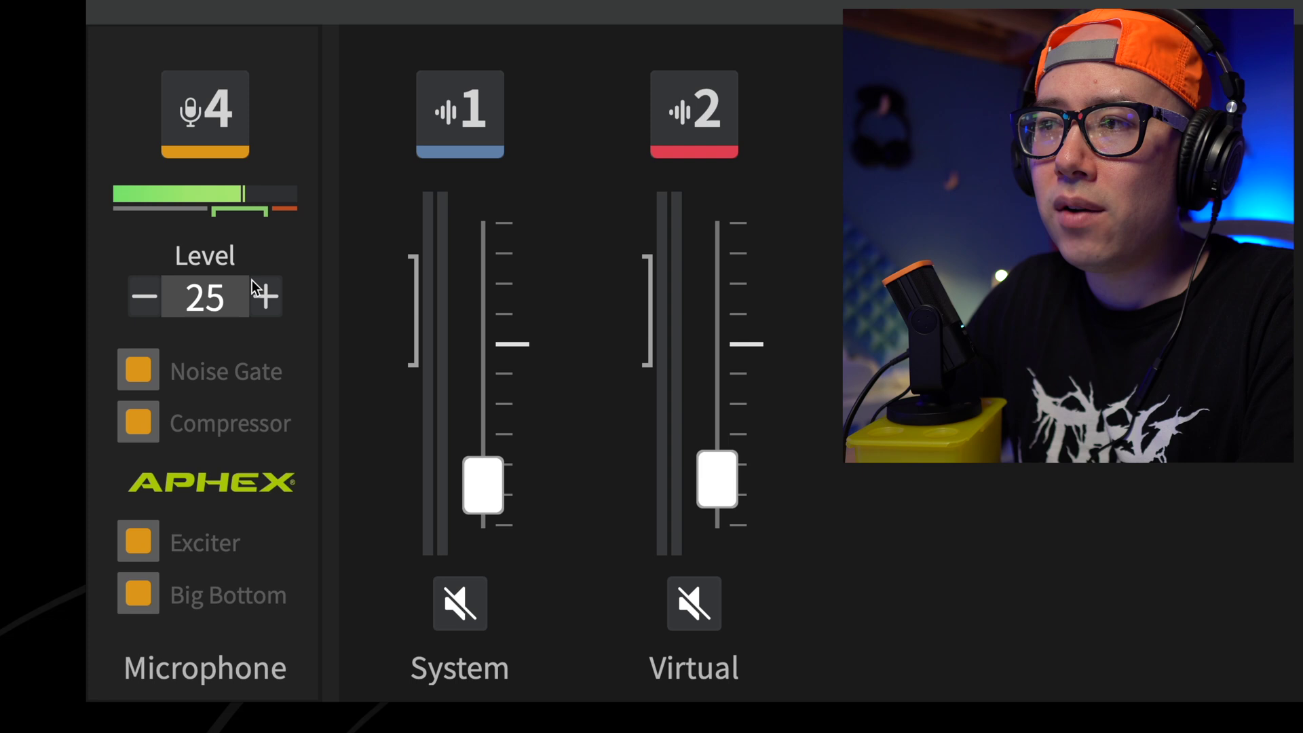
left_click(231, 121)
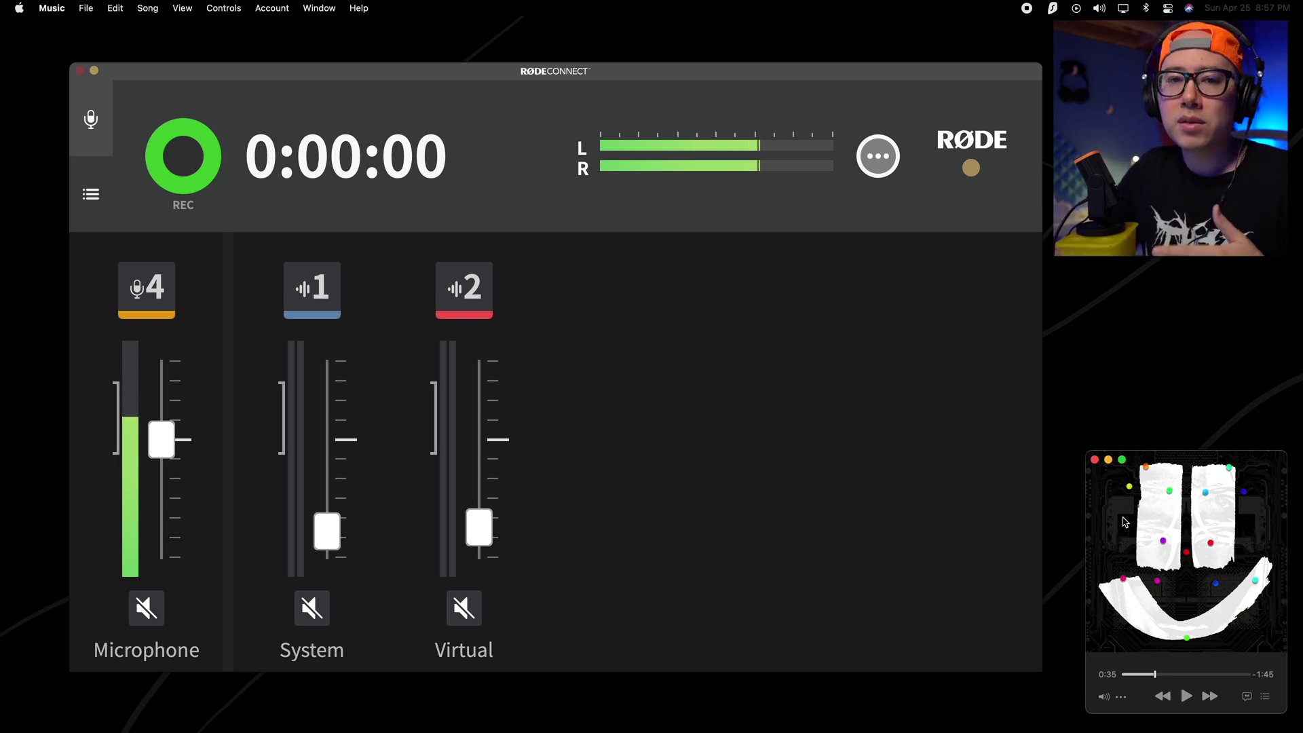
Step: Pull the System fader fully down, then bring the Music mini player forward
left_click(319, 531)
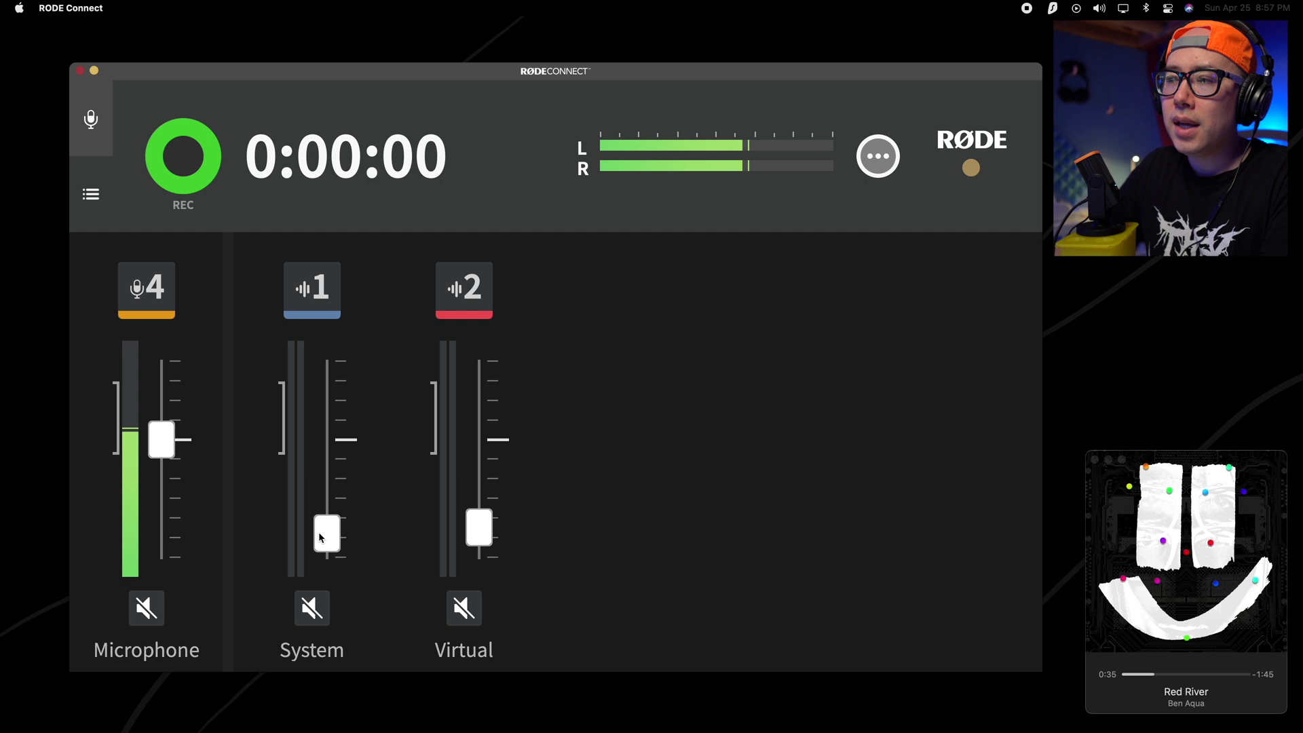
left_click_drag(319, 532, 327, 575)
left_click(1259, 496)
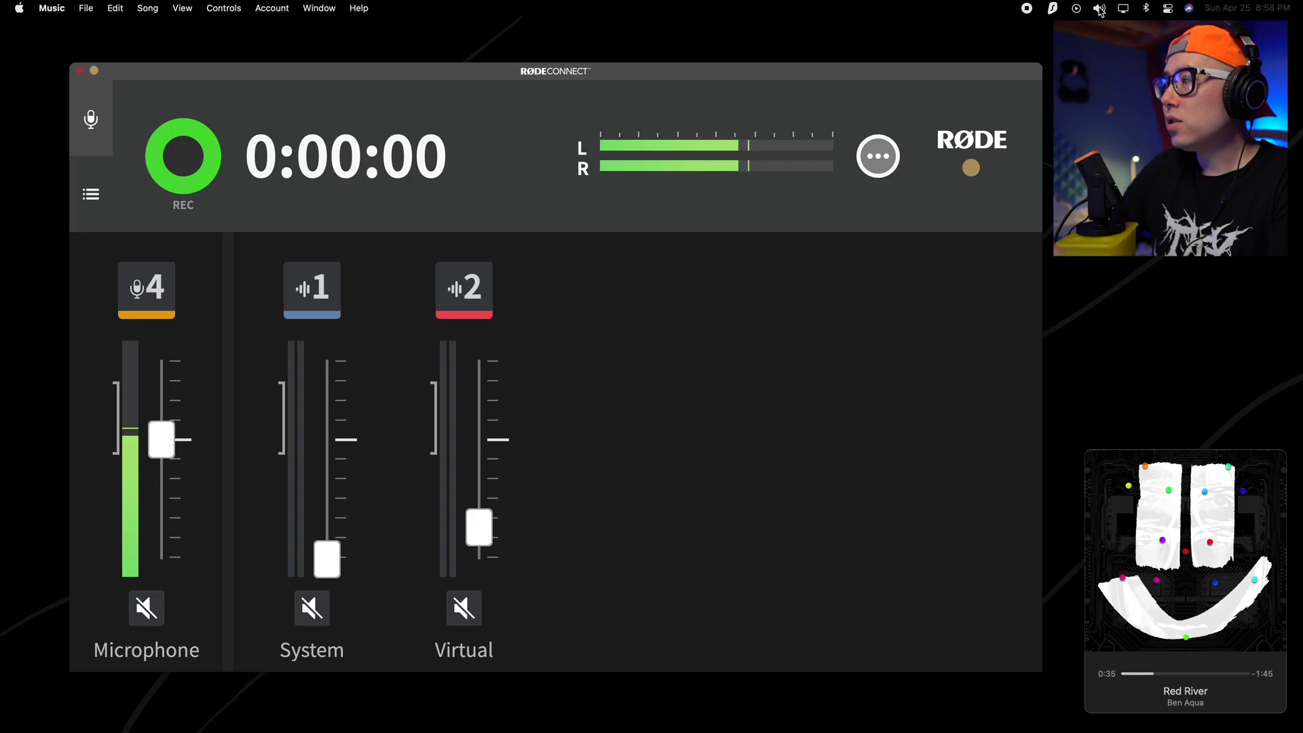
mouse_move(1193, 541)
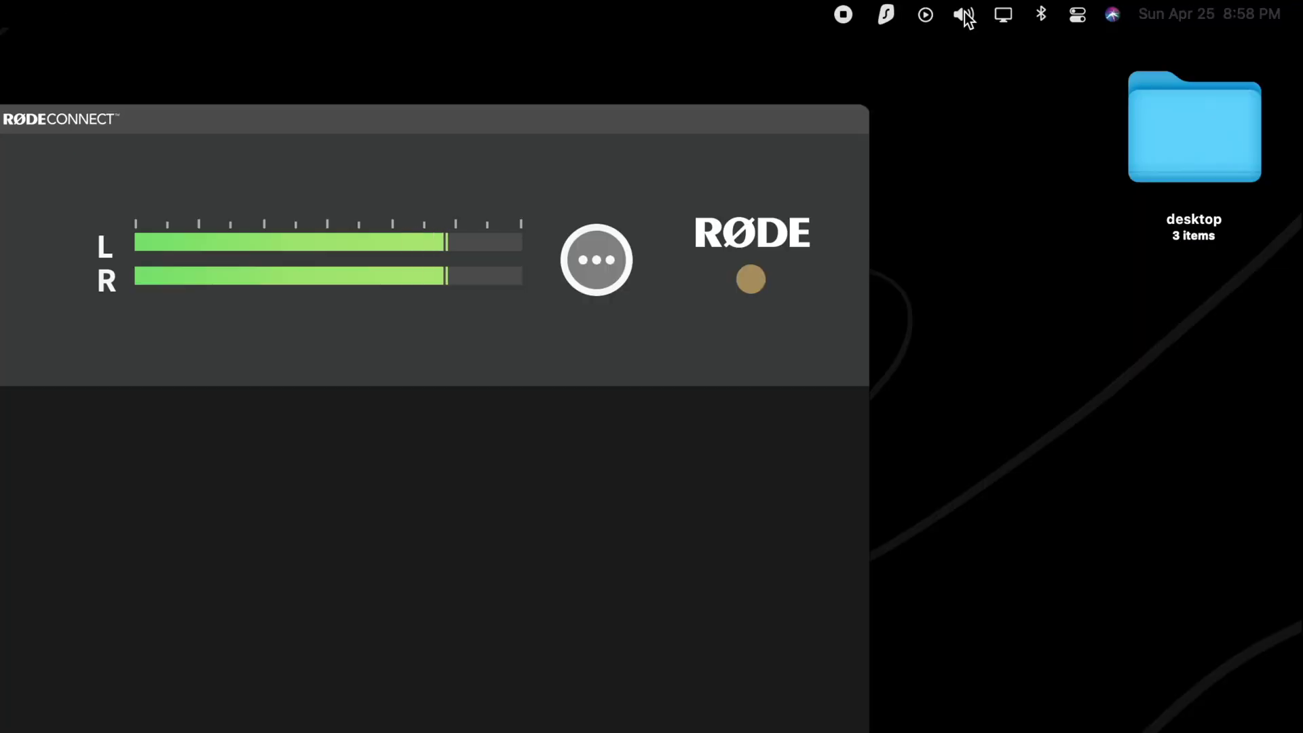
left_click(1100, 8)
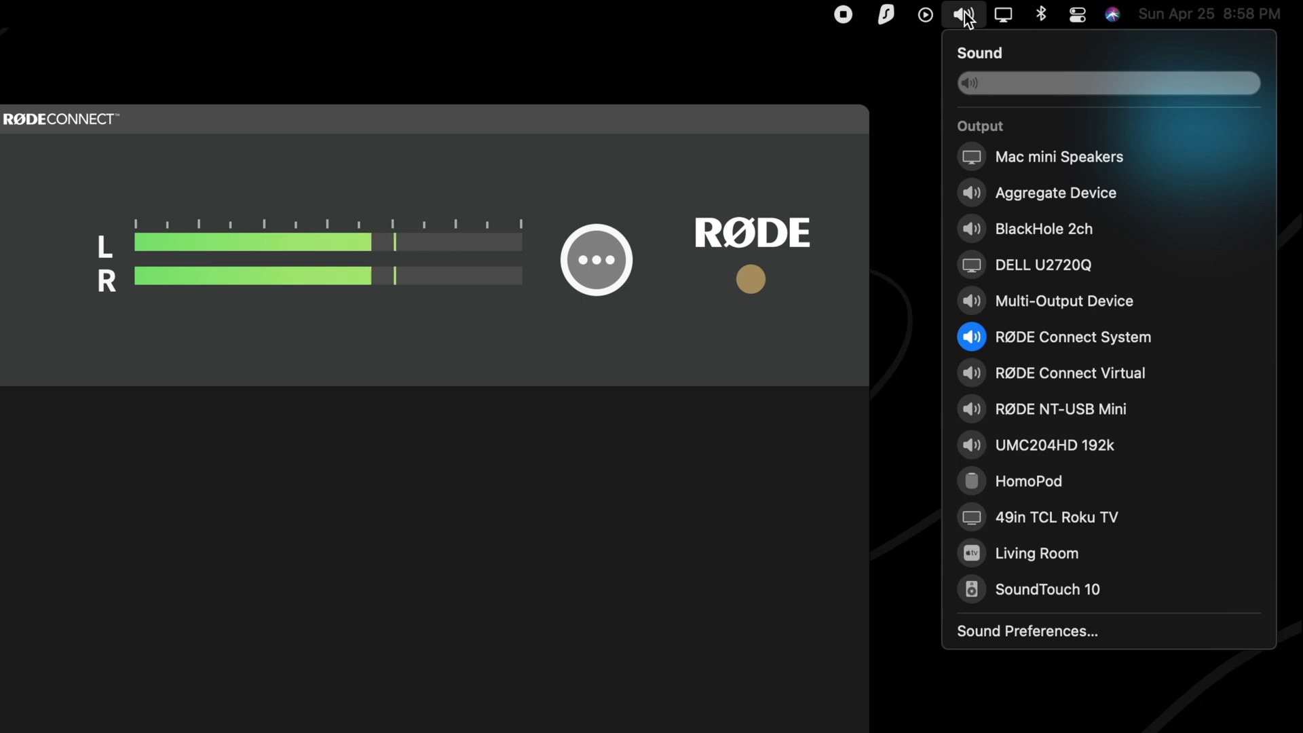
left_click(1151, 338)
left_click(330, 638)
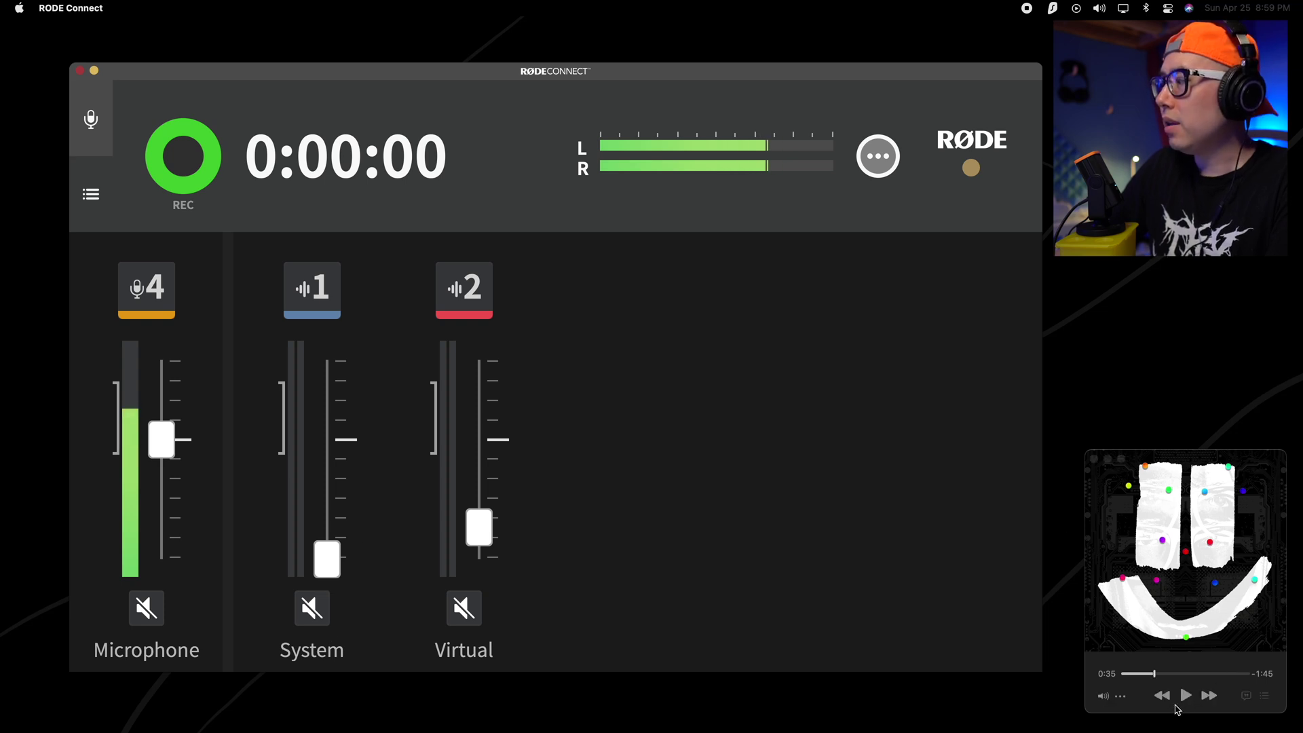
Step: Play the background song, raise the System fader partway, and reopen the microphone processing panel
left_click(1185, 695)
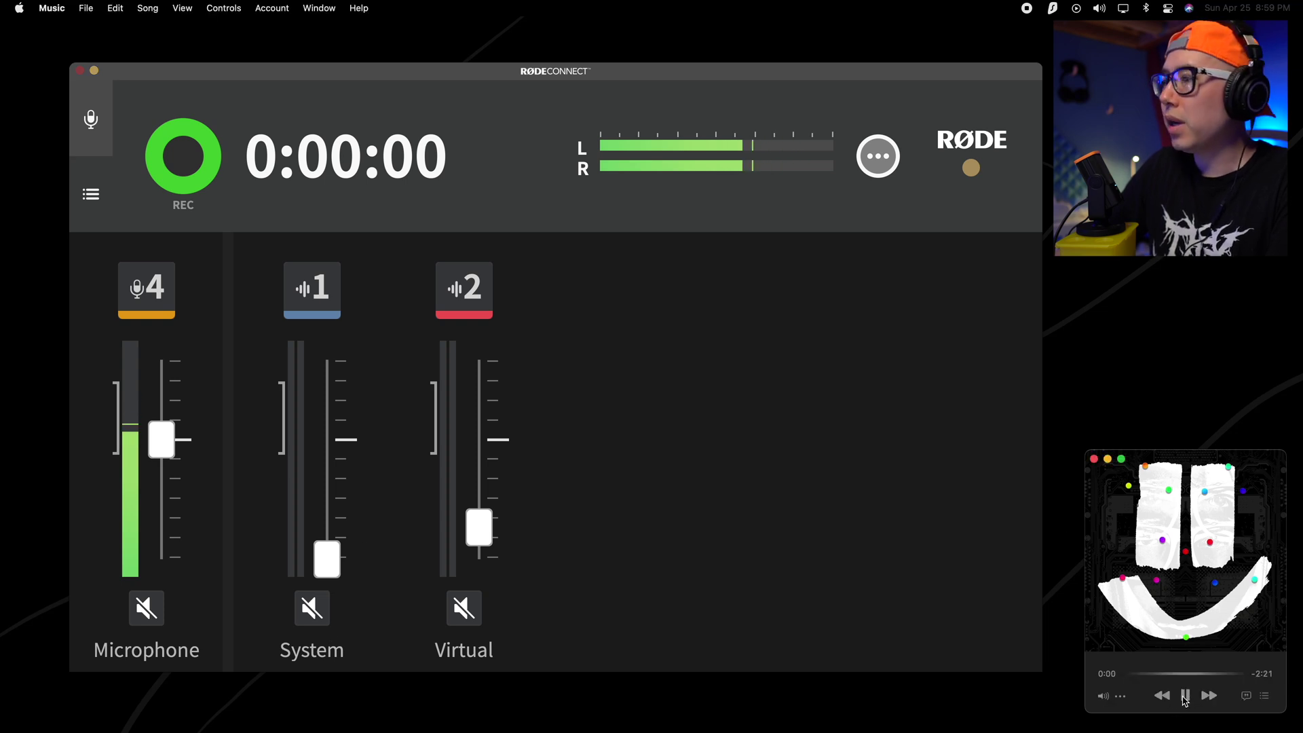
left_click(315, 578)
left_click_drag(316, 576, 324, 532)
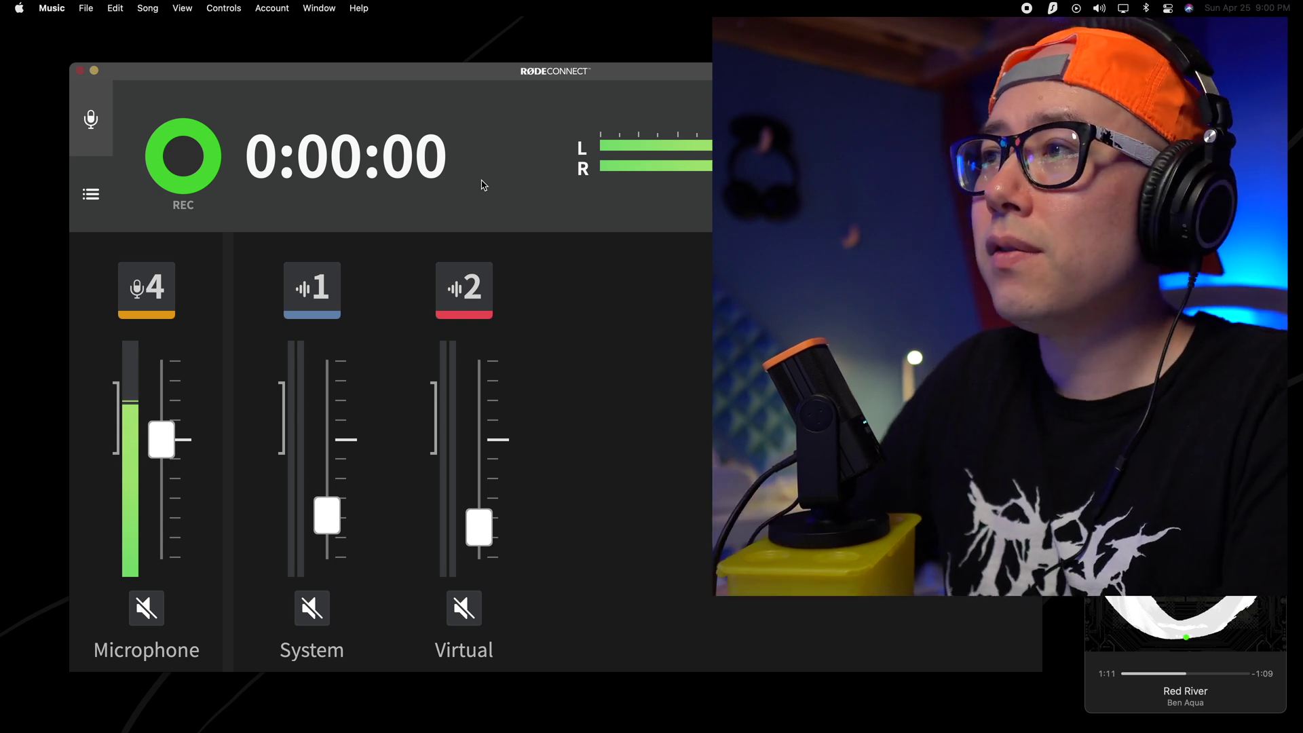
left_click(150, 284)
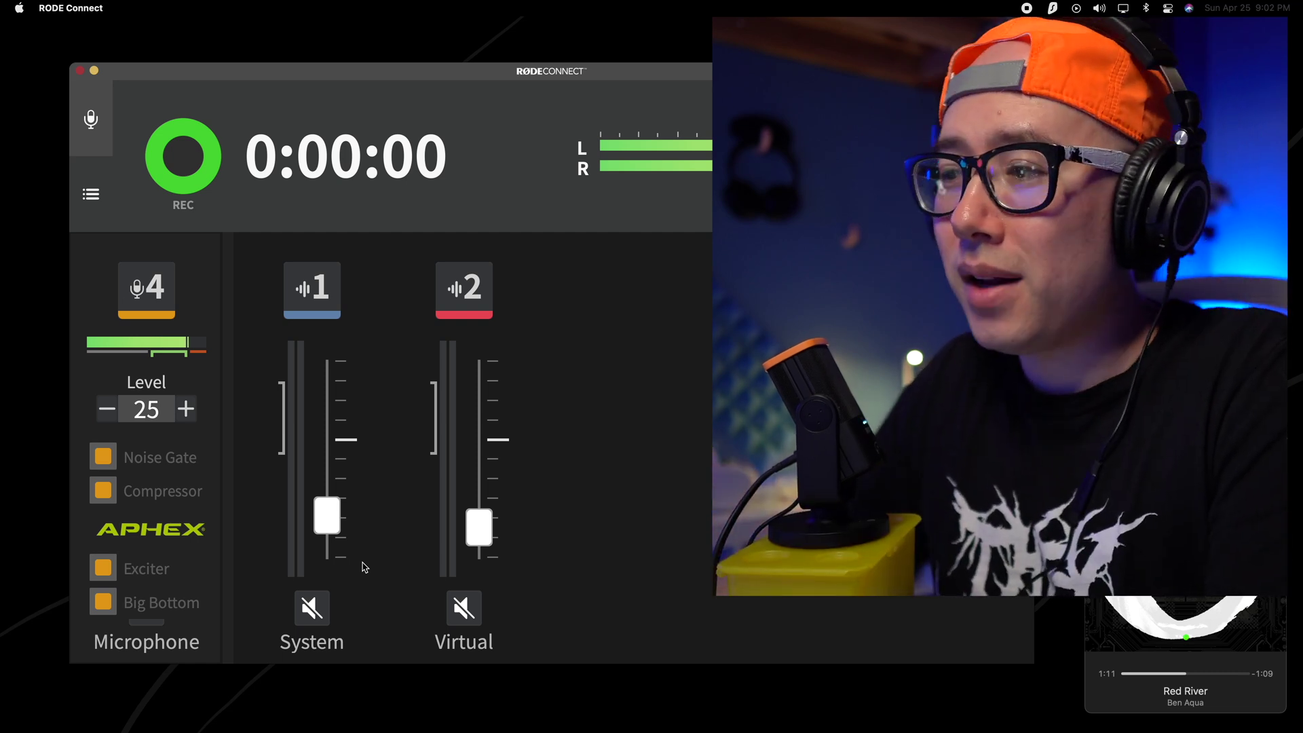
Step: Start recording, resume the background song, and raise the System fader to a moderate level
left_click(182, 159)
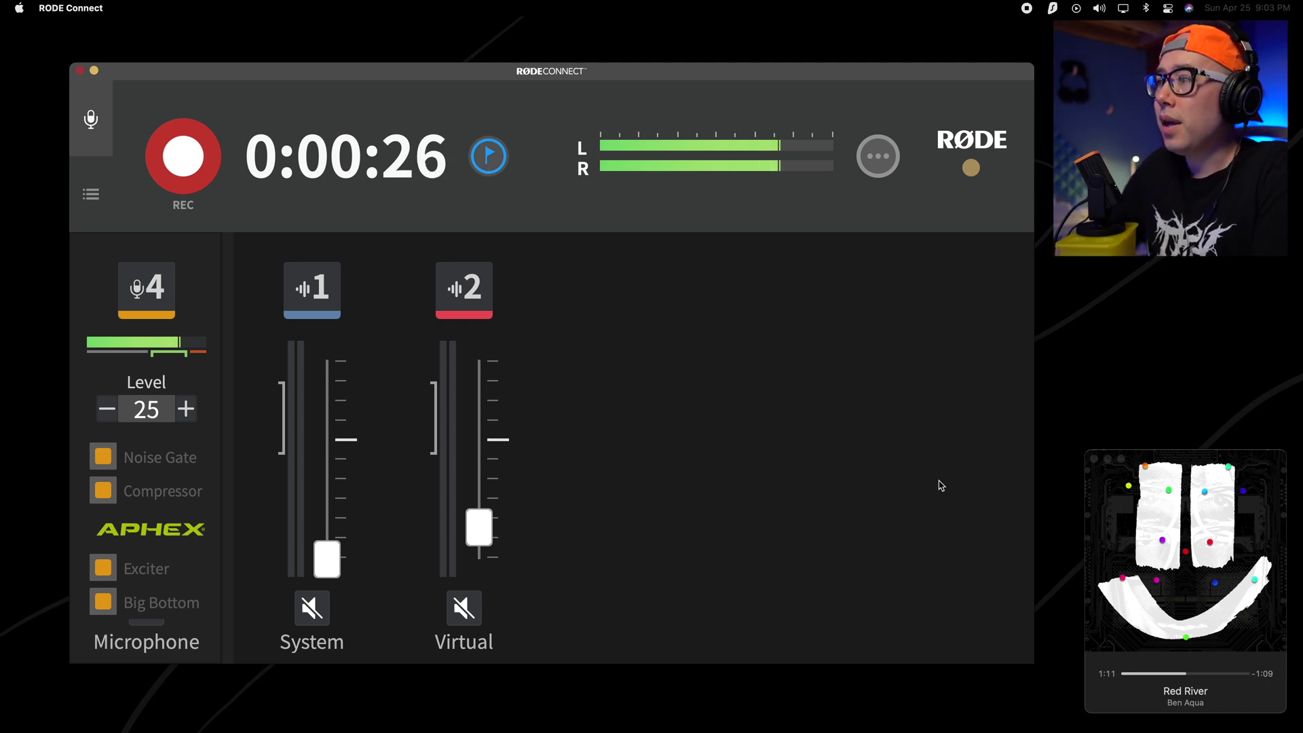
mouse_move(1159, 601)
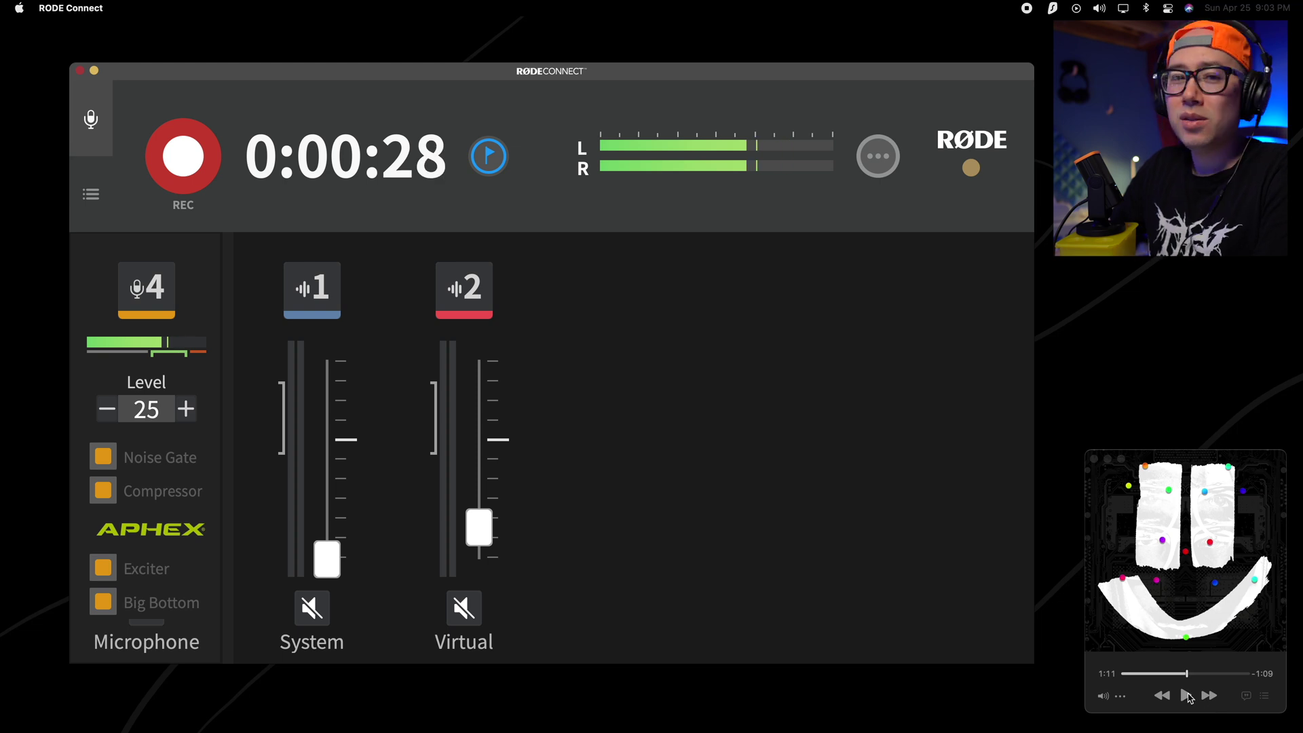
left_click(1187, 695)
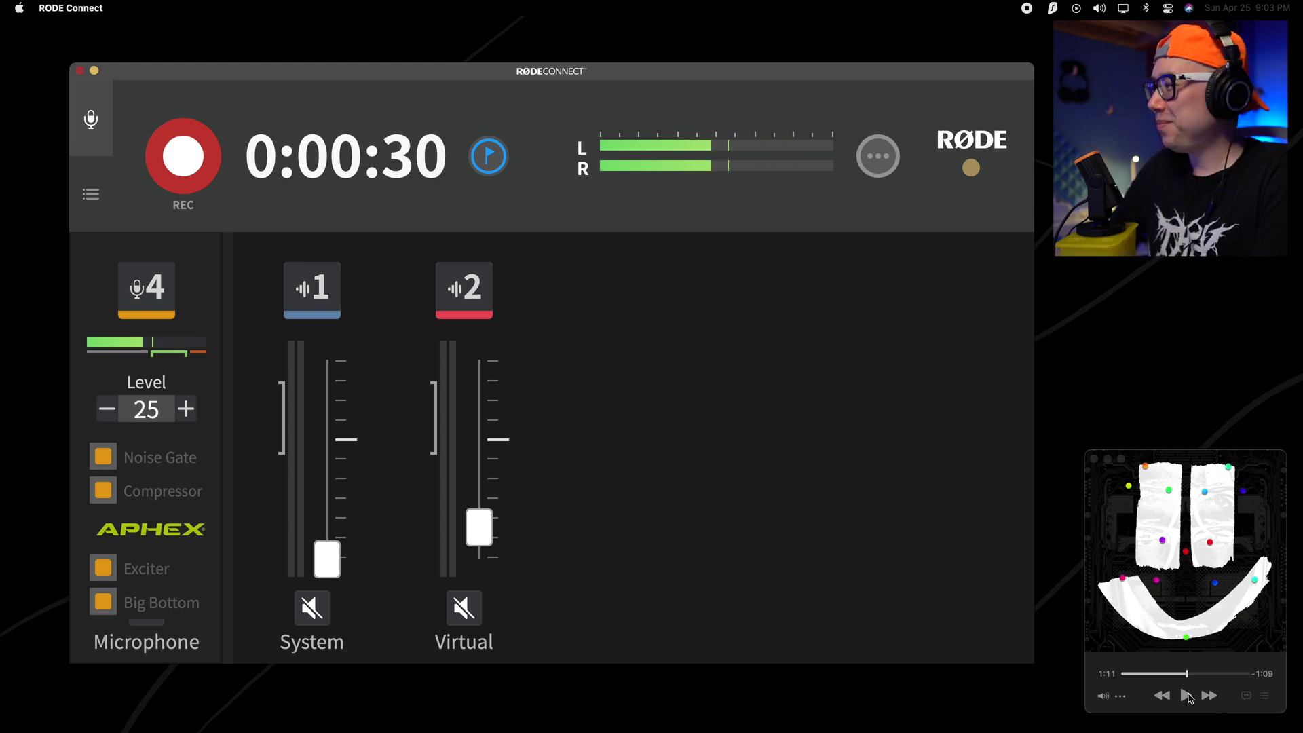
left_click_drag(327, 561, 316, 490)
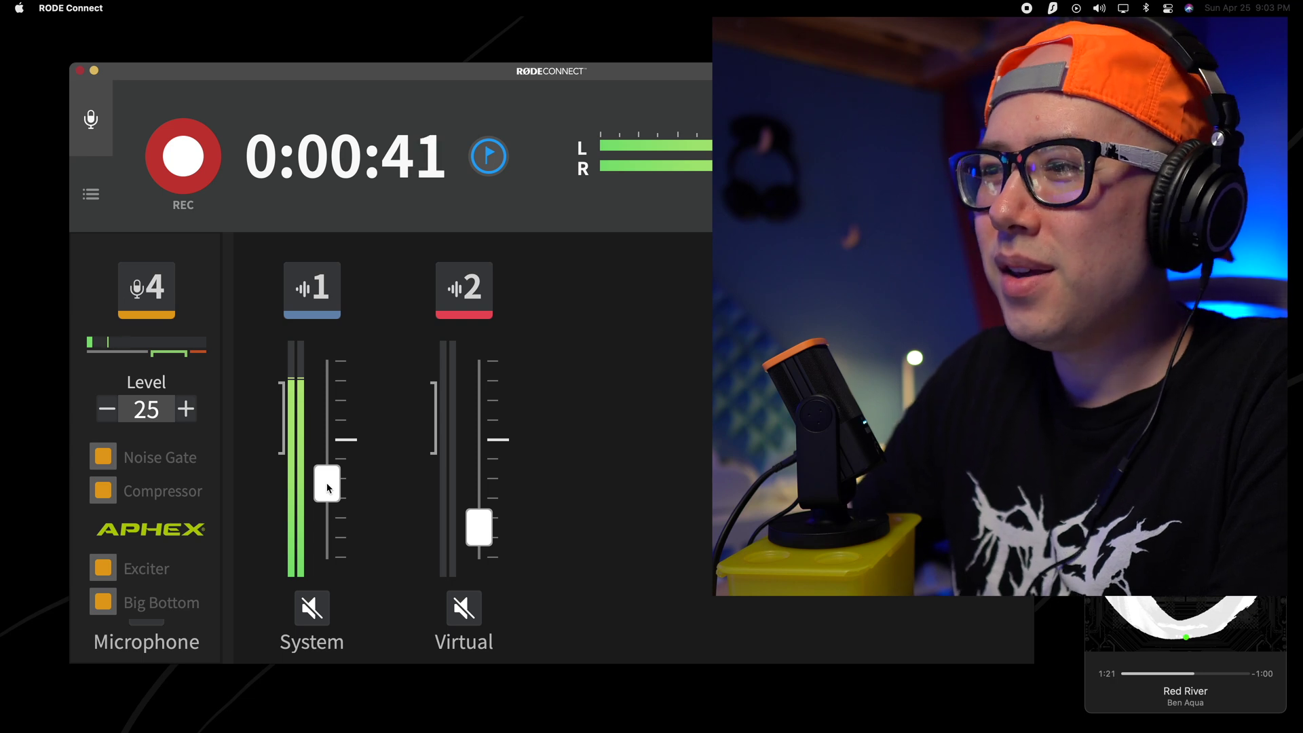
Step: Lower the System fader in two moves down to the bottom while recording continues
left_click_drag(327, 487, 326, 516)
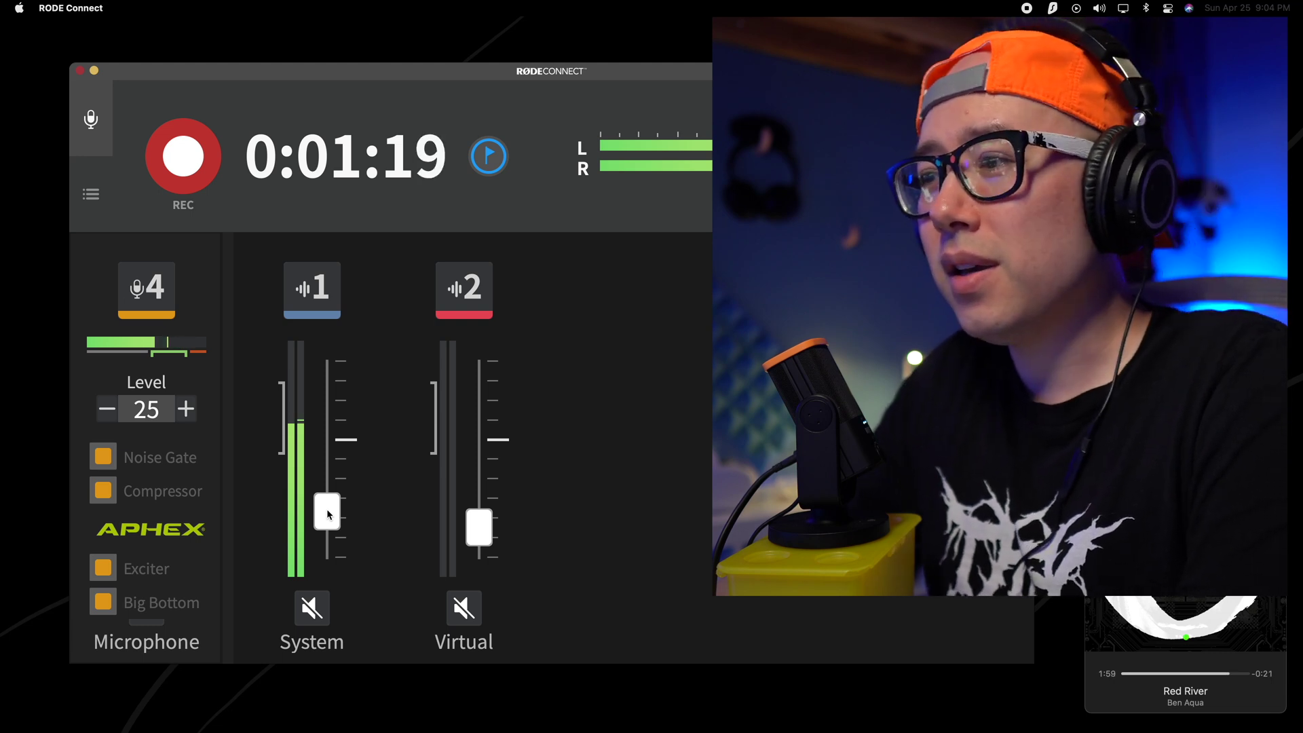
left_click_drag(328, 514, 328, 582)
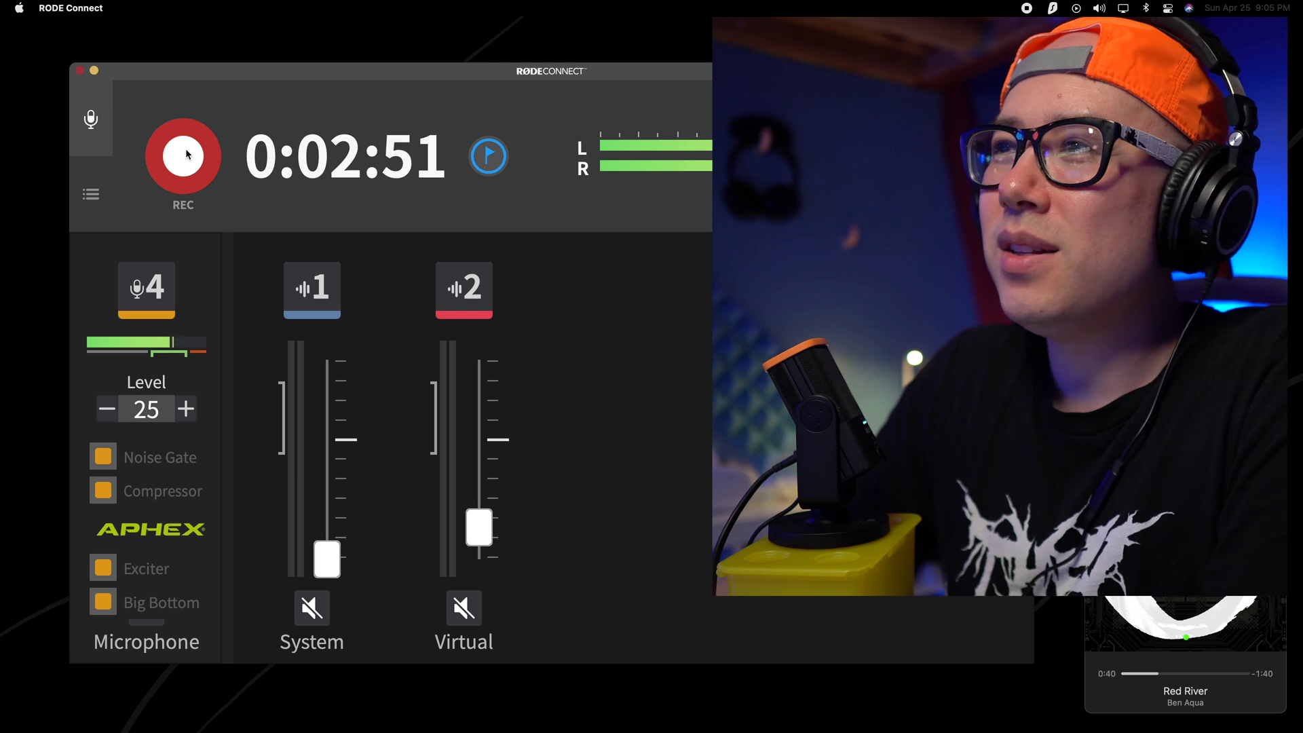
Step: End the podcast take by stopping the active recording with the REC button
left_click(189, 154)
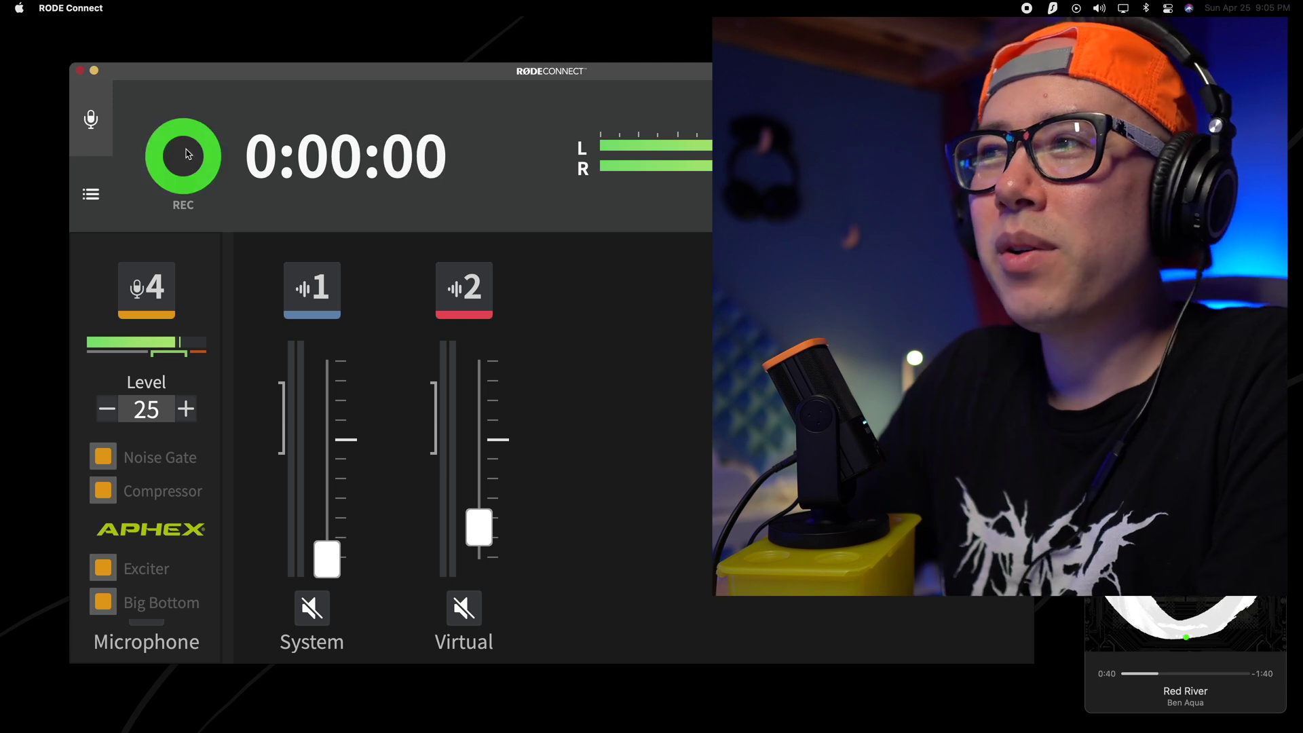